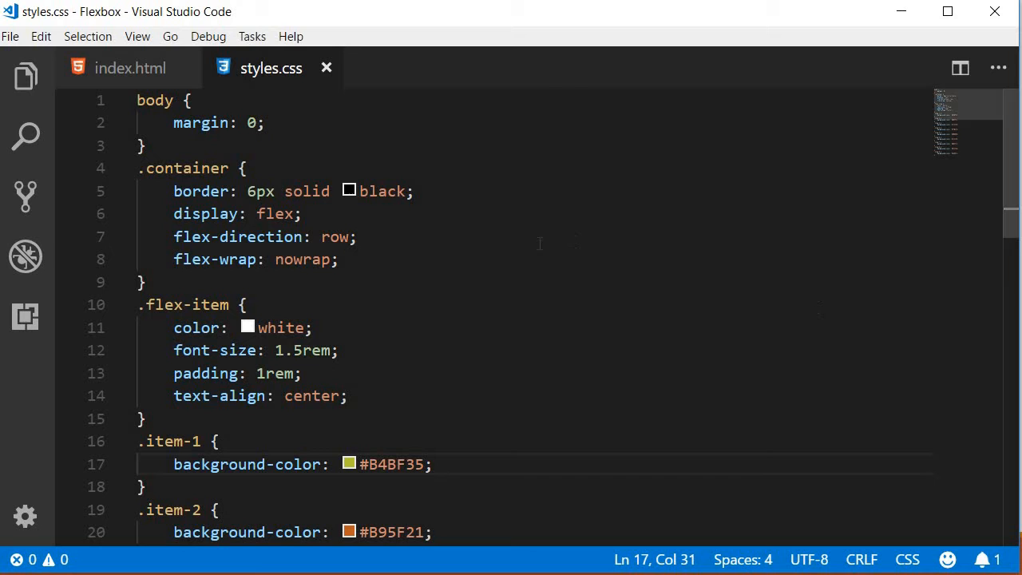
Place the cursor on the flex-wrap: nowrap line in the .container block
left_click(474, 256)
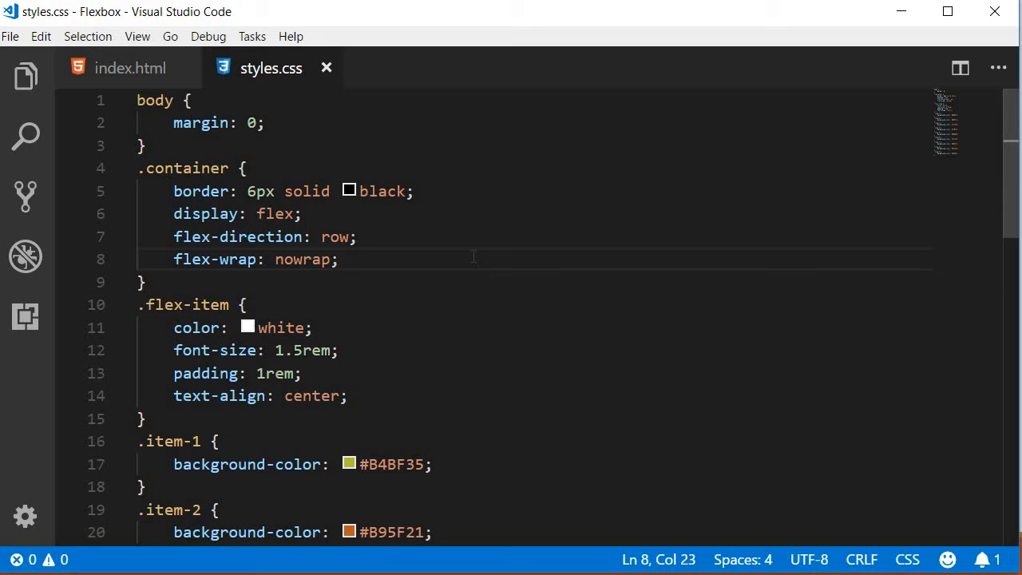
Comment out the flex-wrap and flex-direction rules and start a new property line in .container
key("ctrl+slash")
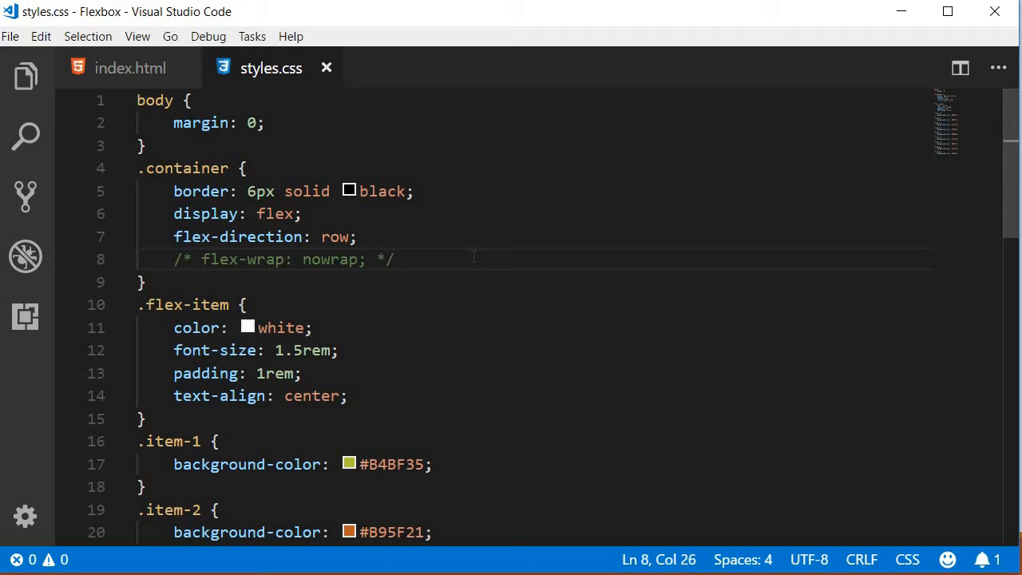
key("Up")
key("ctrl+slash")
key("Down")
key("End")
key("Return")
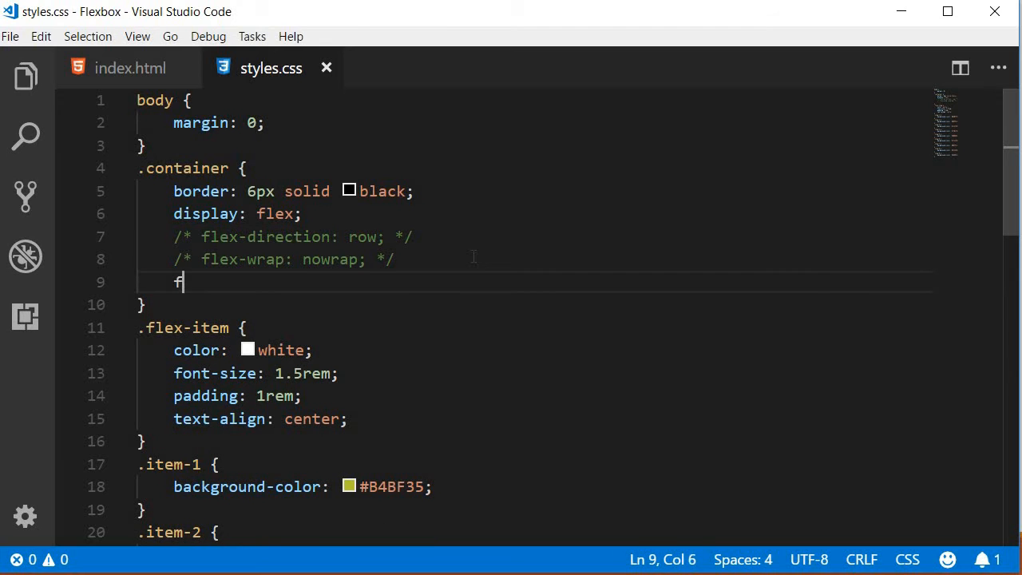
type("flex-fl")
Add flex-flow: row-reverse wrap via autocomplete and save the stylesheet
key("Tab")
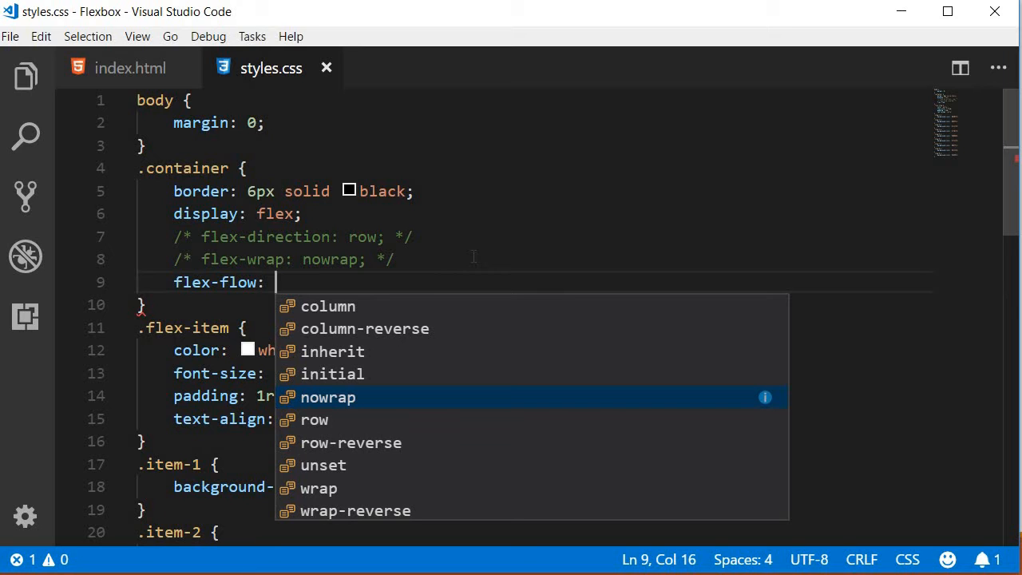
type("ro")
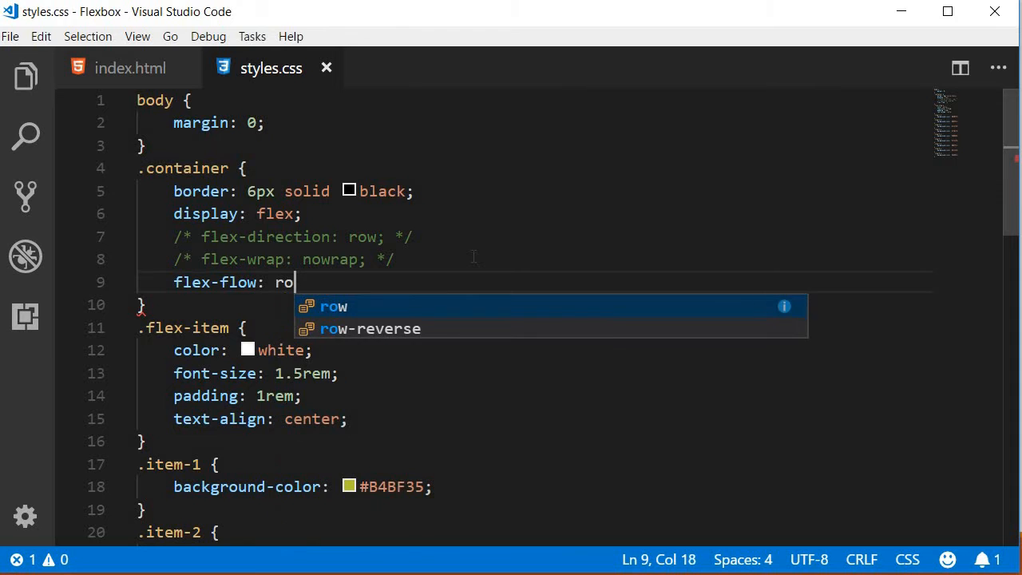
key("Down")
key("Return")
type("wrap")
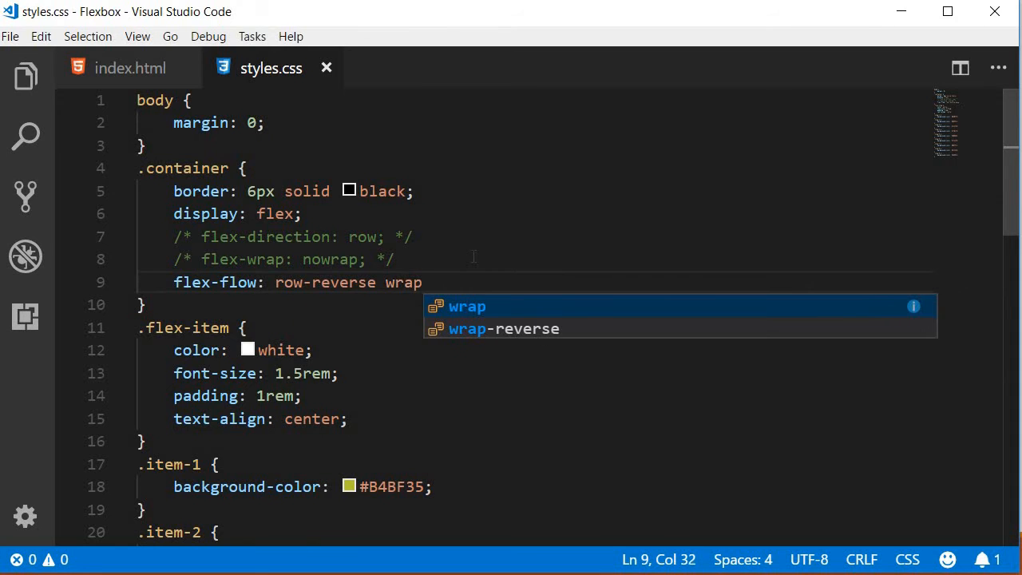
type(";")
key("ctrl+s")
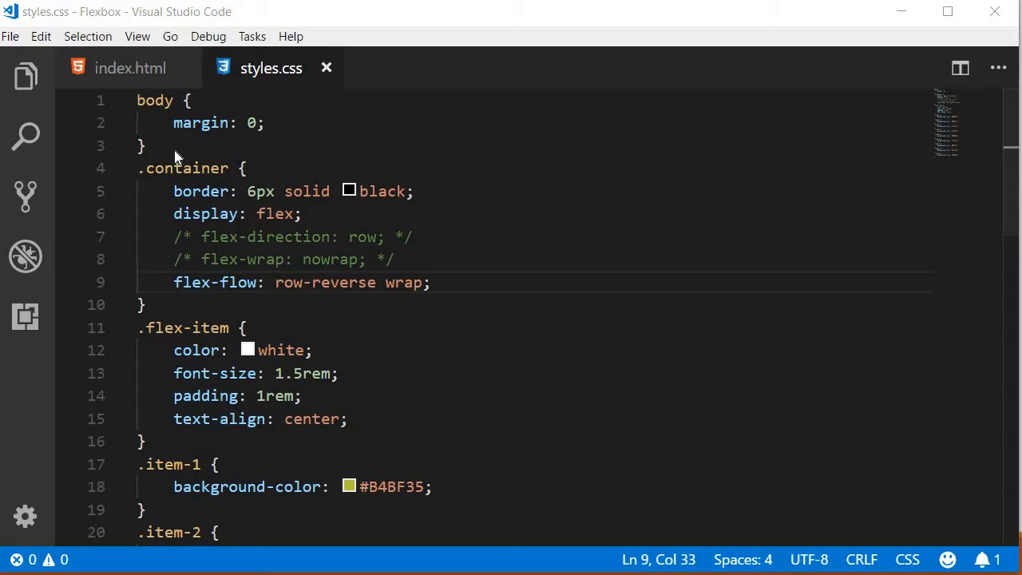
key("alt+Tab")
Reload the page to show Items 9 to 1 reversed, then narrow the window until items wrap to a second row
left_click(70, 61)
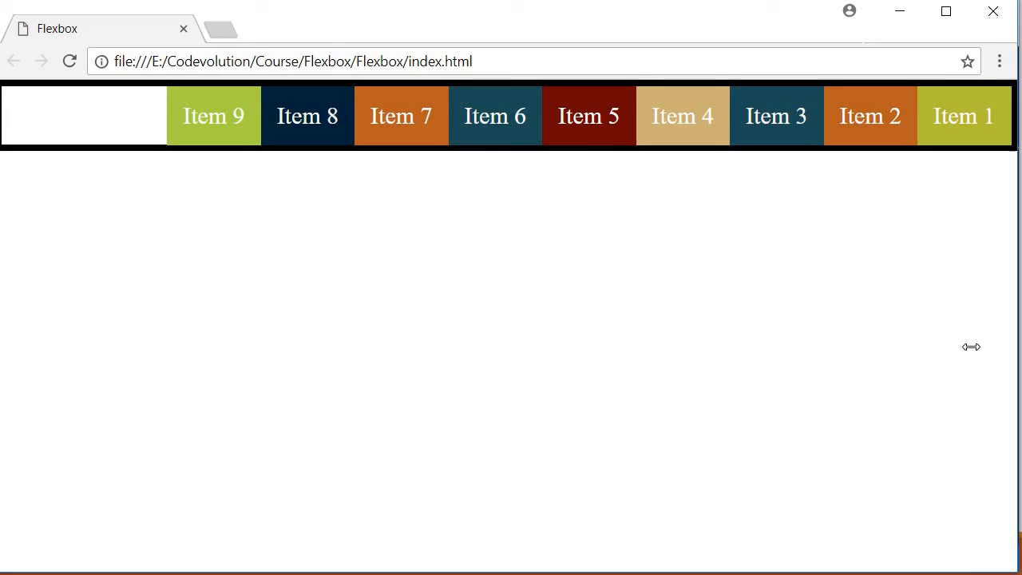
left_click_drag(1019, 342, 771, 354)
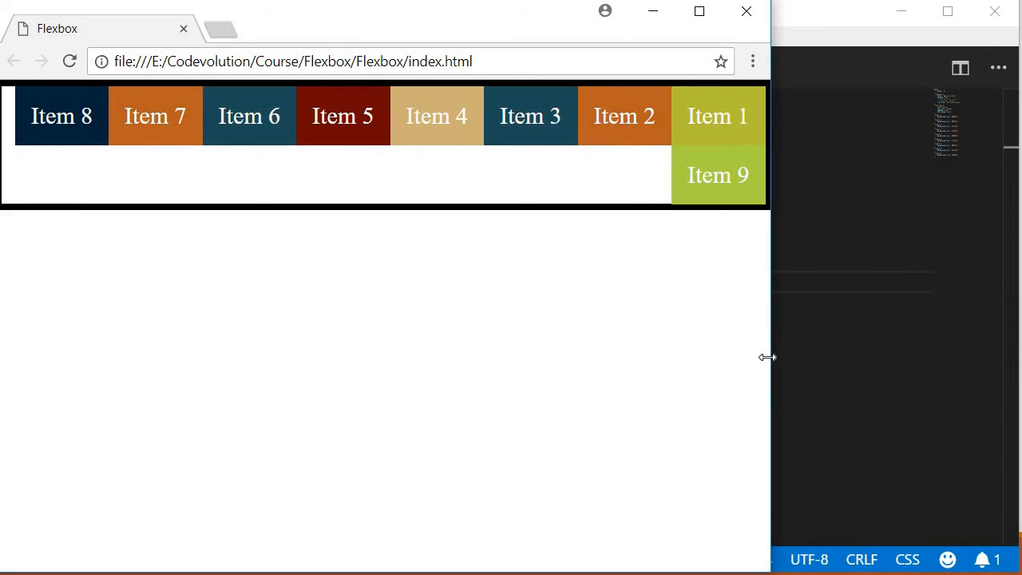
left_click_drag(771, 355, 805, 372)
left_click_drag(745, 361, 599, 360)
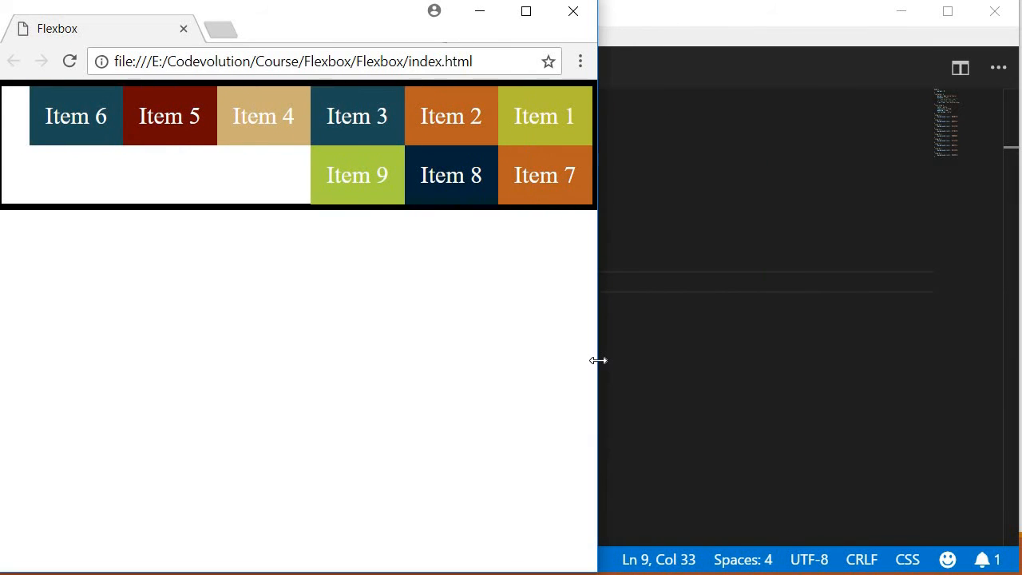
Change the flex-flow value from row-reverse wrap to column-reverse wrap-reverse
left_click(757, 365)
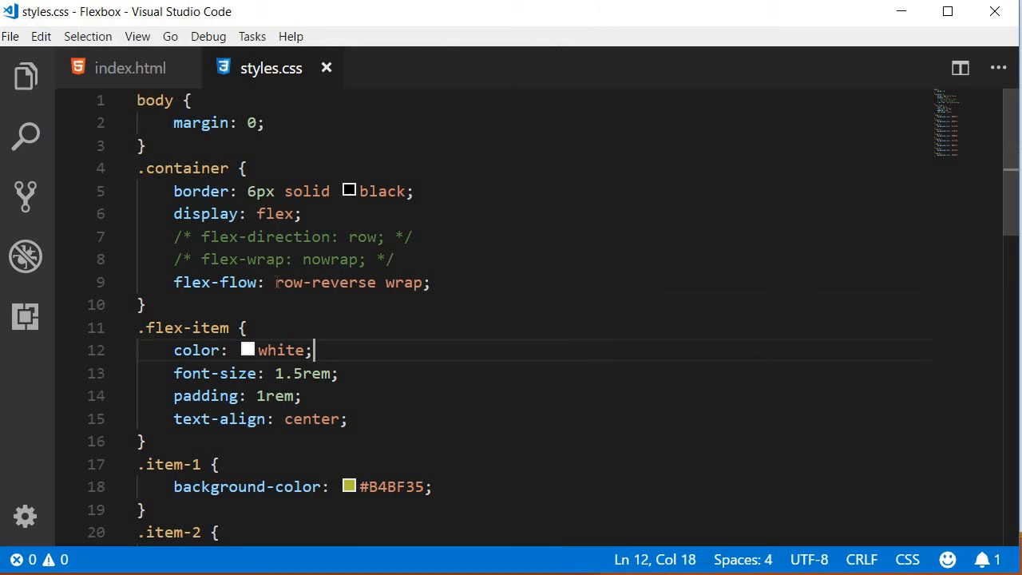
double_click(286, 282)
type("col")
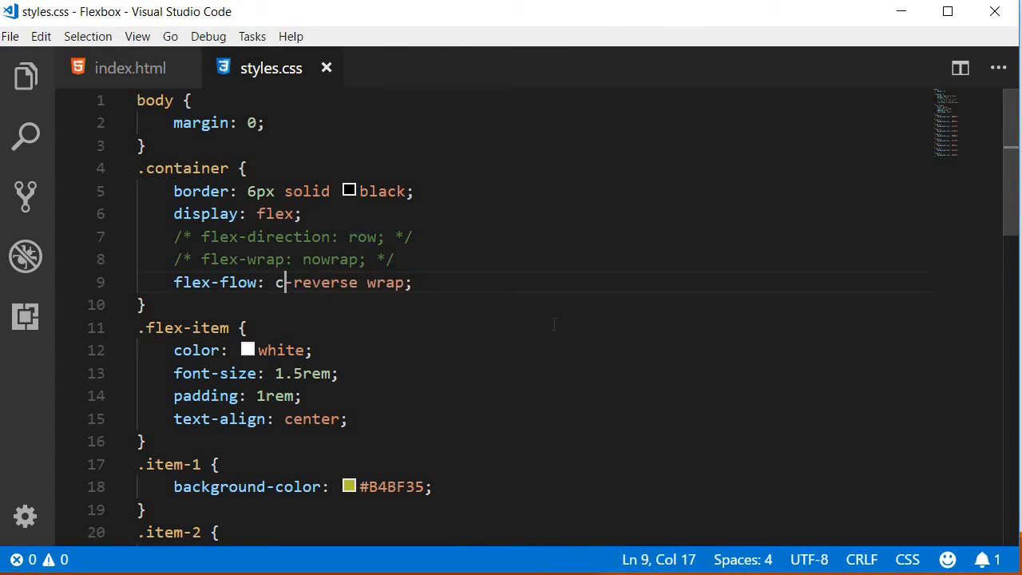
type("umn")
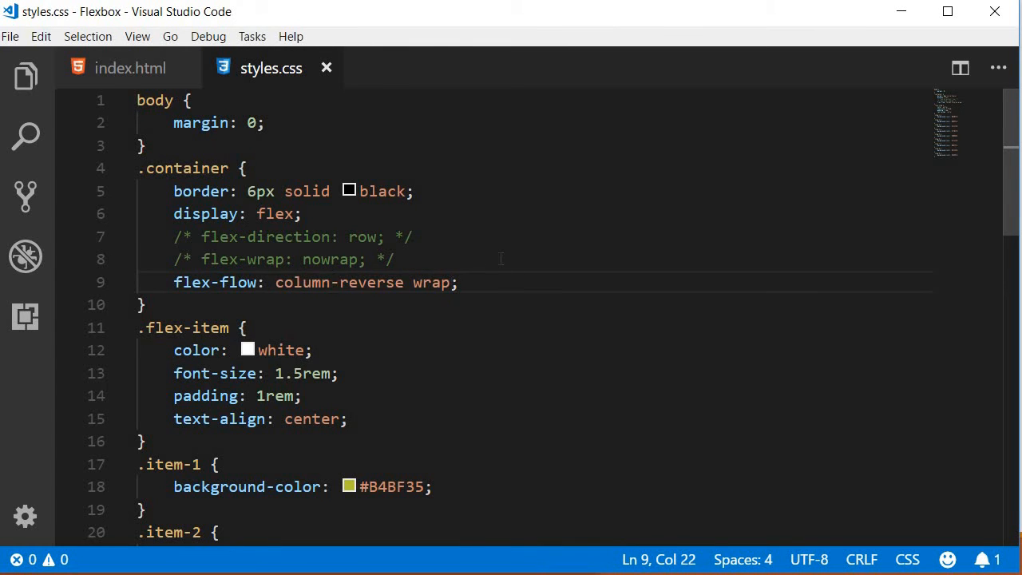
double_click(431, 283)
type("-re")
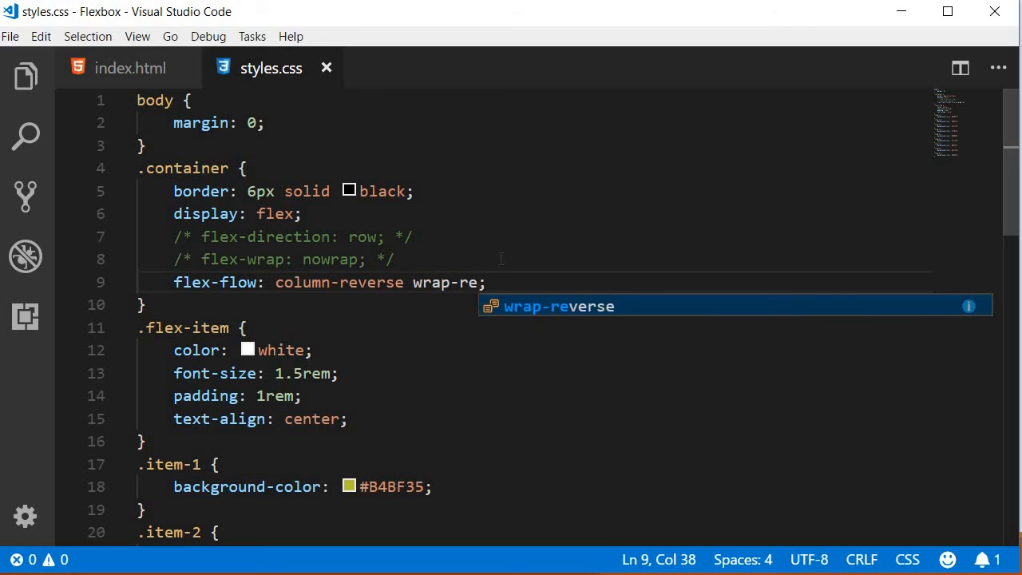
key("Tab")
Add height: 400px to .container and save the stylesheet
key("End")
key("Return")
type("heig")
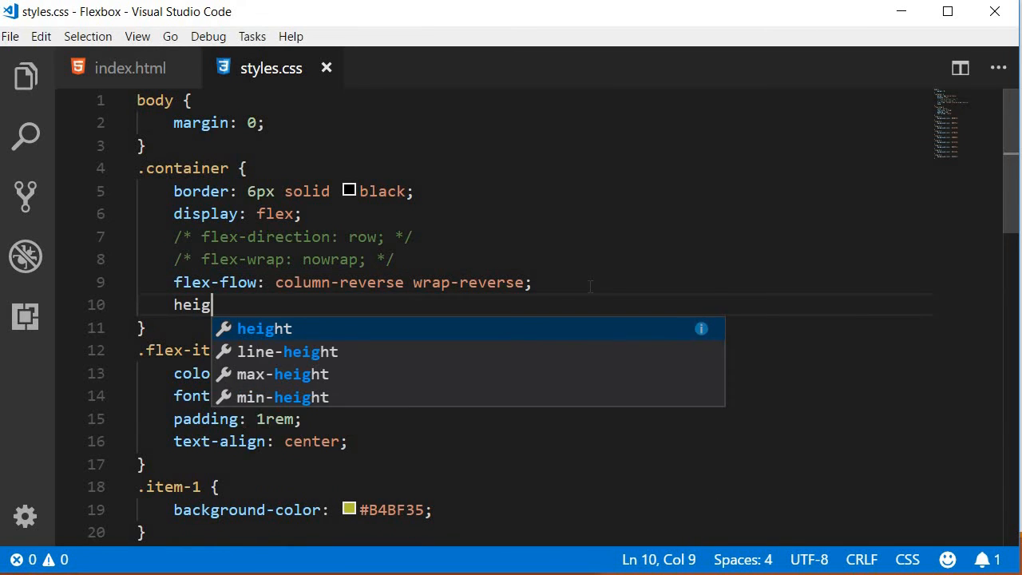
key("Tab")
type("400p")
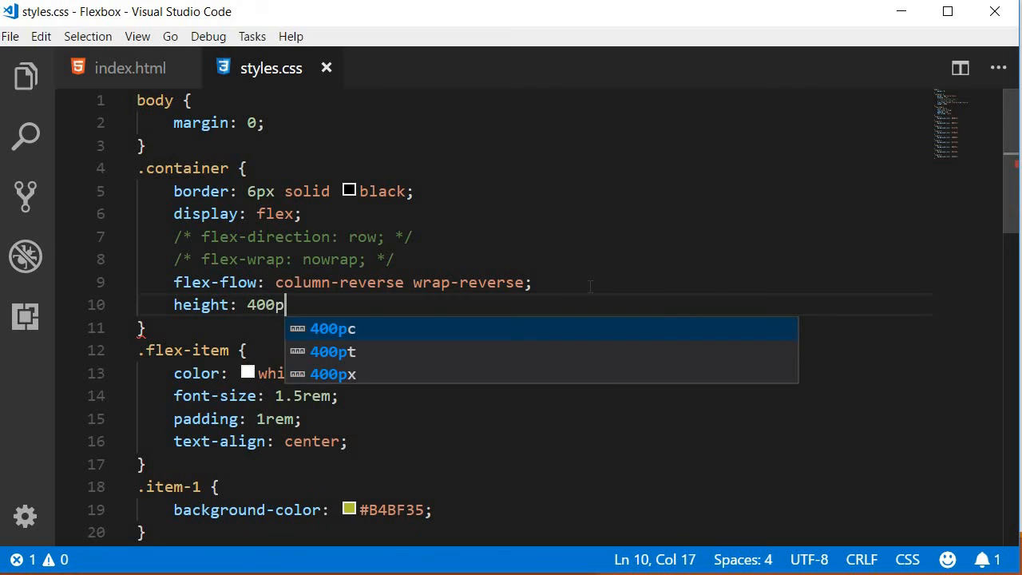
type("x;")
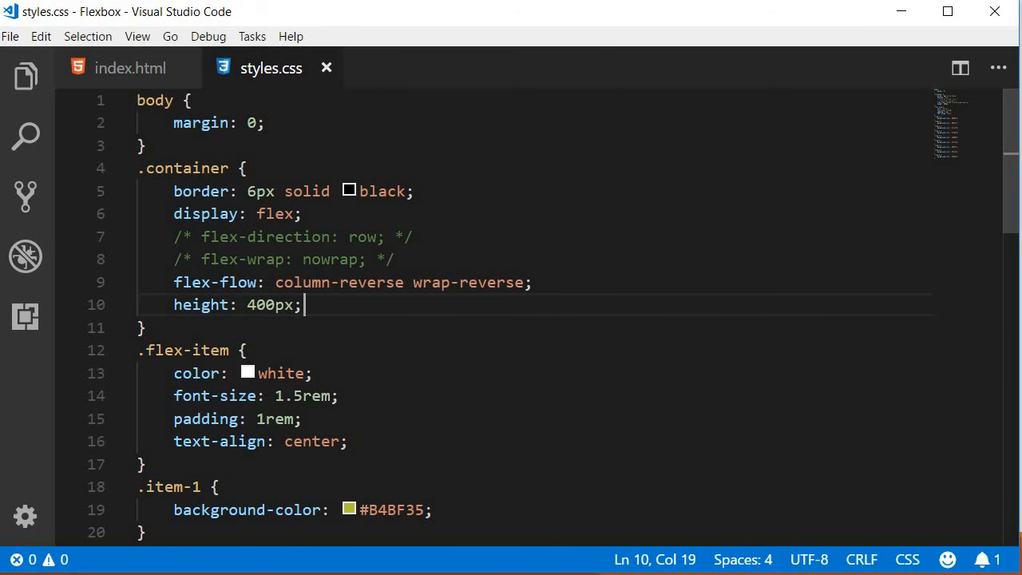
key("ctrl+s")
key("alt+Tab")
Reload the page to render the column-reverse wrap-reverse layout with Item 1 at bottom right
left_click(70, 62)
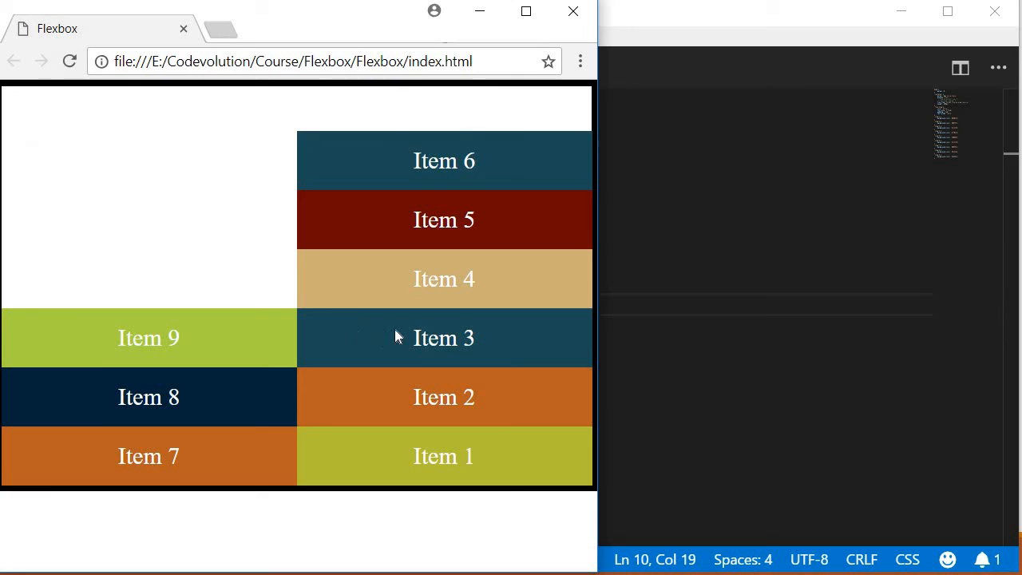